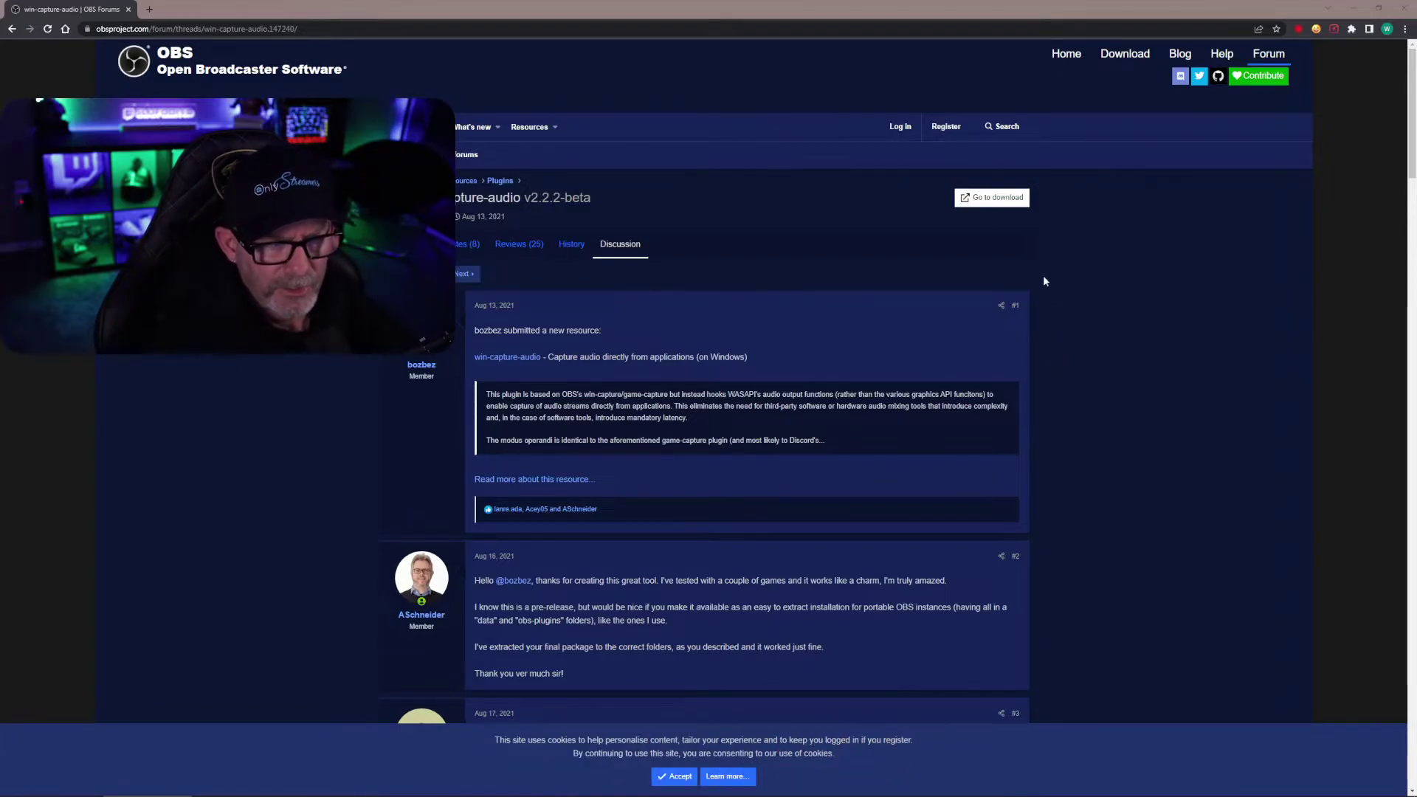
Open the win-capture-audio v2.2.2-beta GitHub release page, then minimize Chrome
{"action": "left_click", "coordinate": [988, 197]}
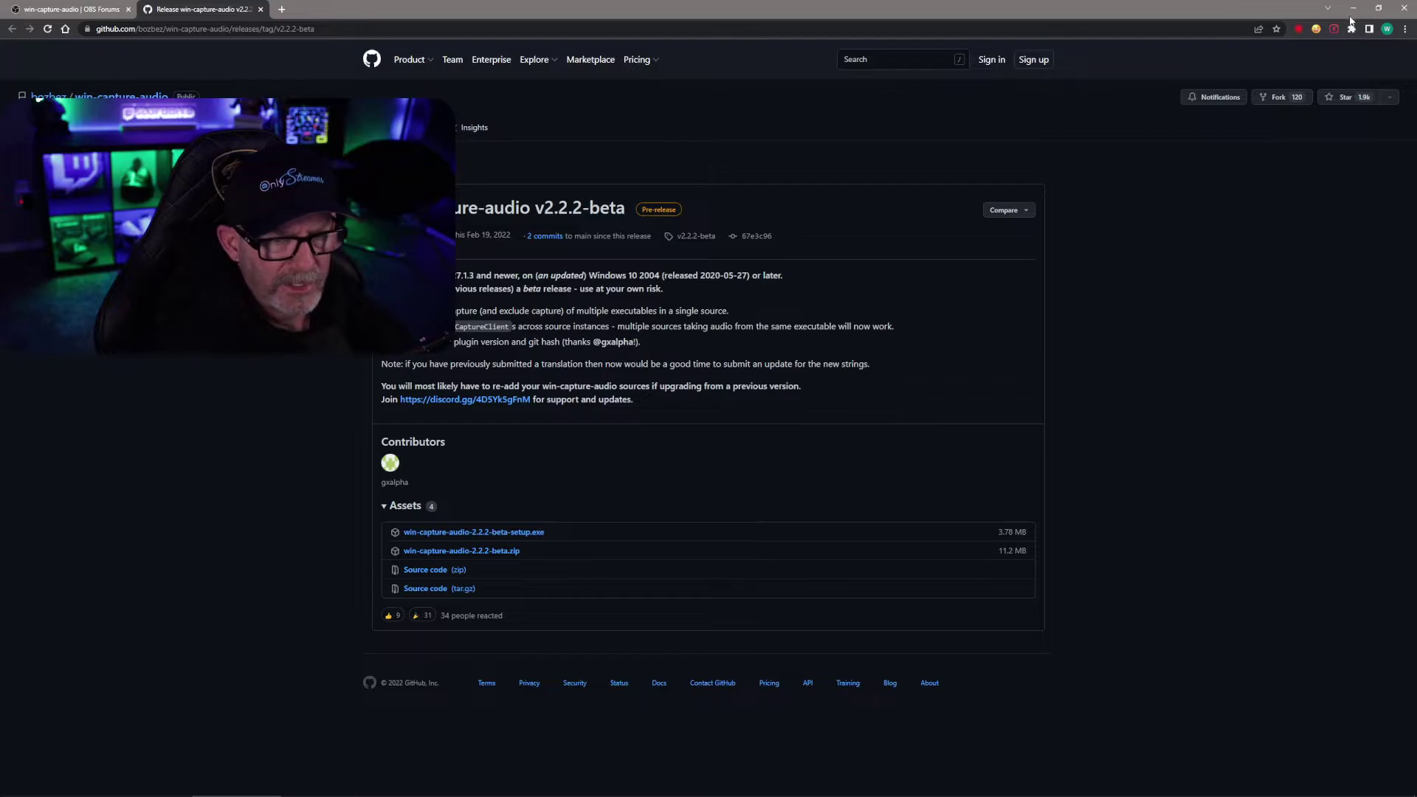
{"action": "left_click", "coordinate": [1355, 9]}
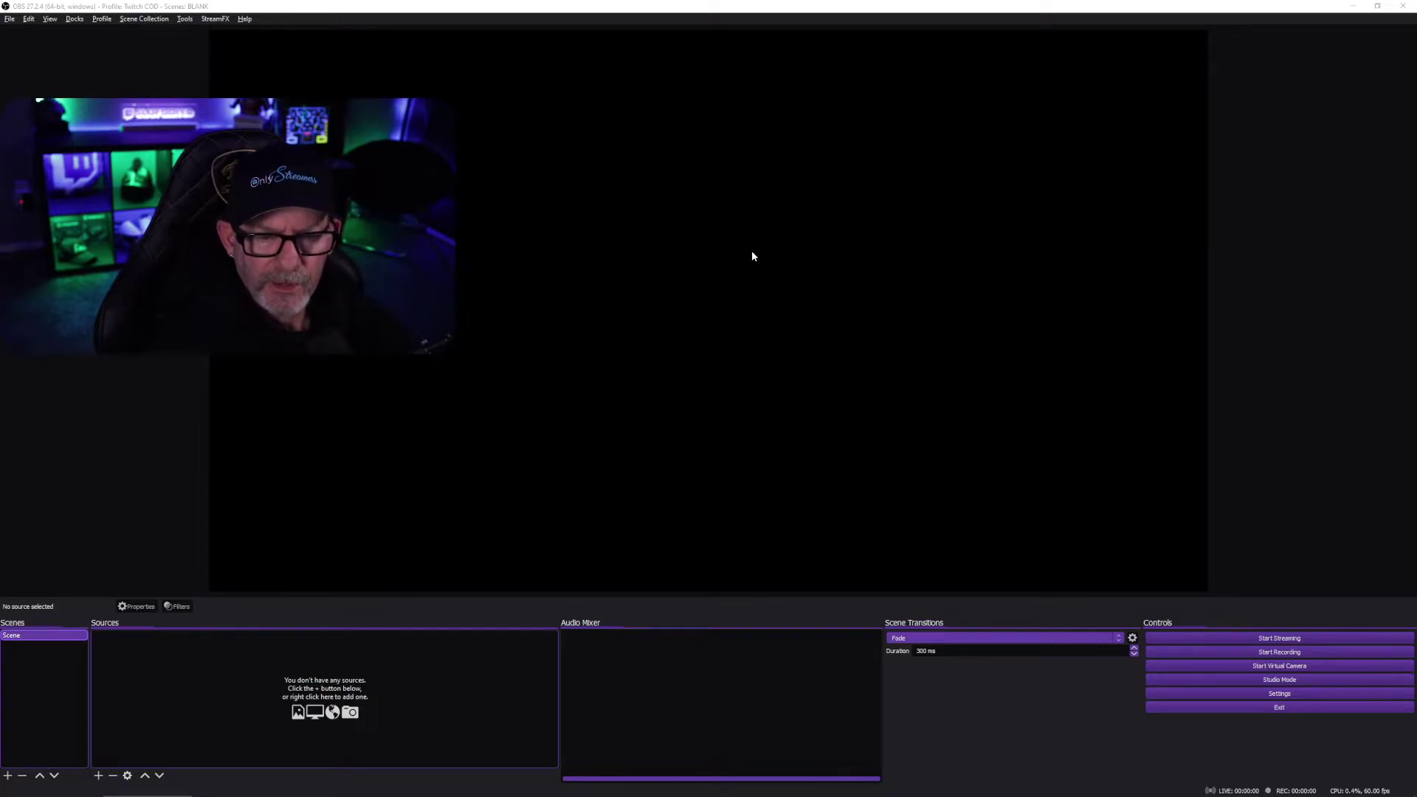
{"action": "left_click", "coordinate": [1255, 692]}
{"action": "left_click_drag", "start_coordinate": [713, 199], "coordinate": [821, 138]}
{"action": "left_click", "coordinate": [603, 212]}
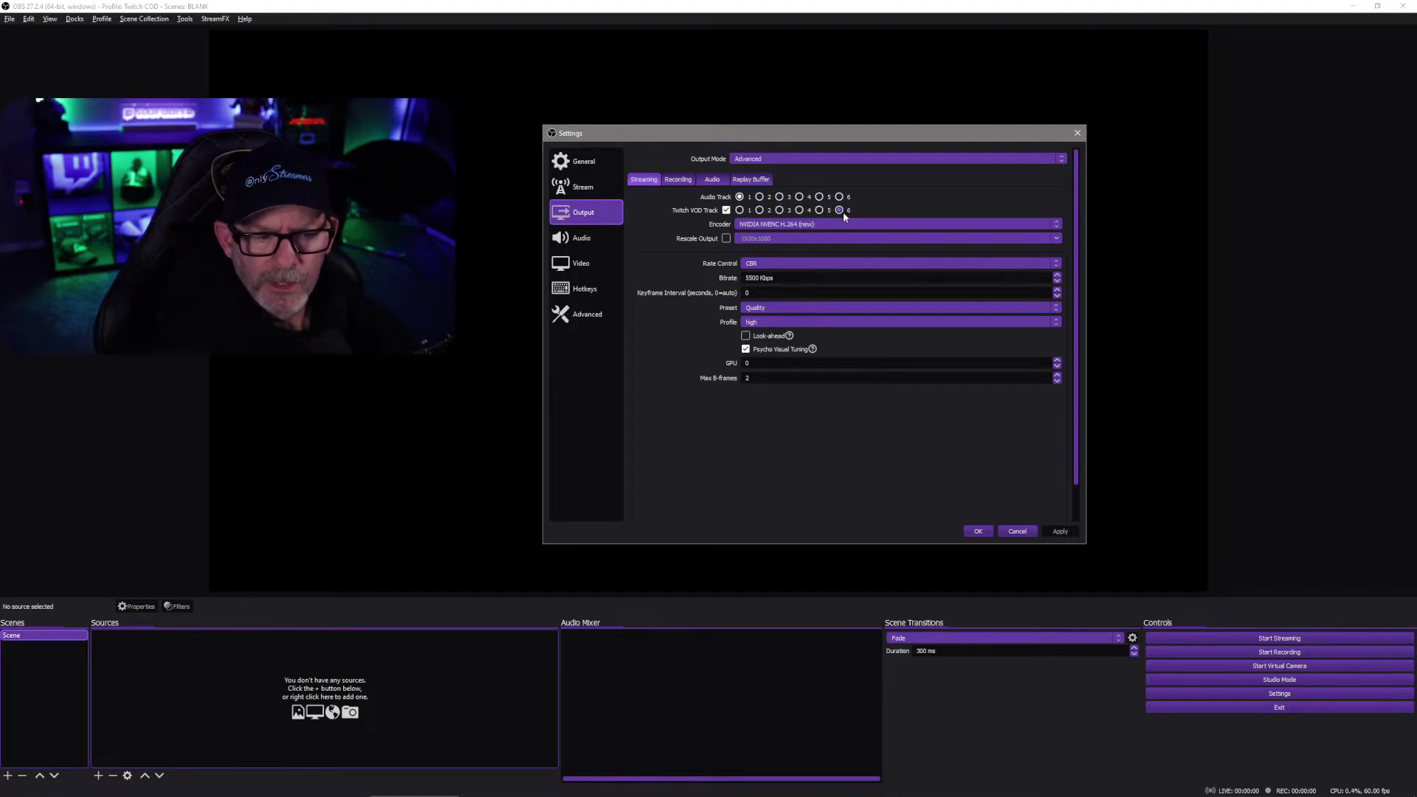
{"action": "left_click", "coordinate": [979, 532]}
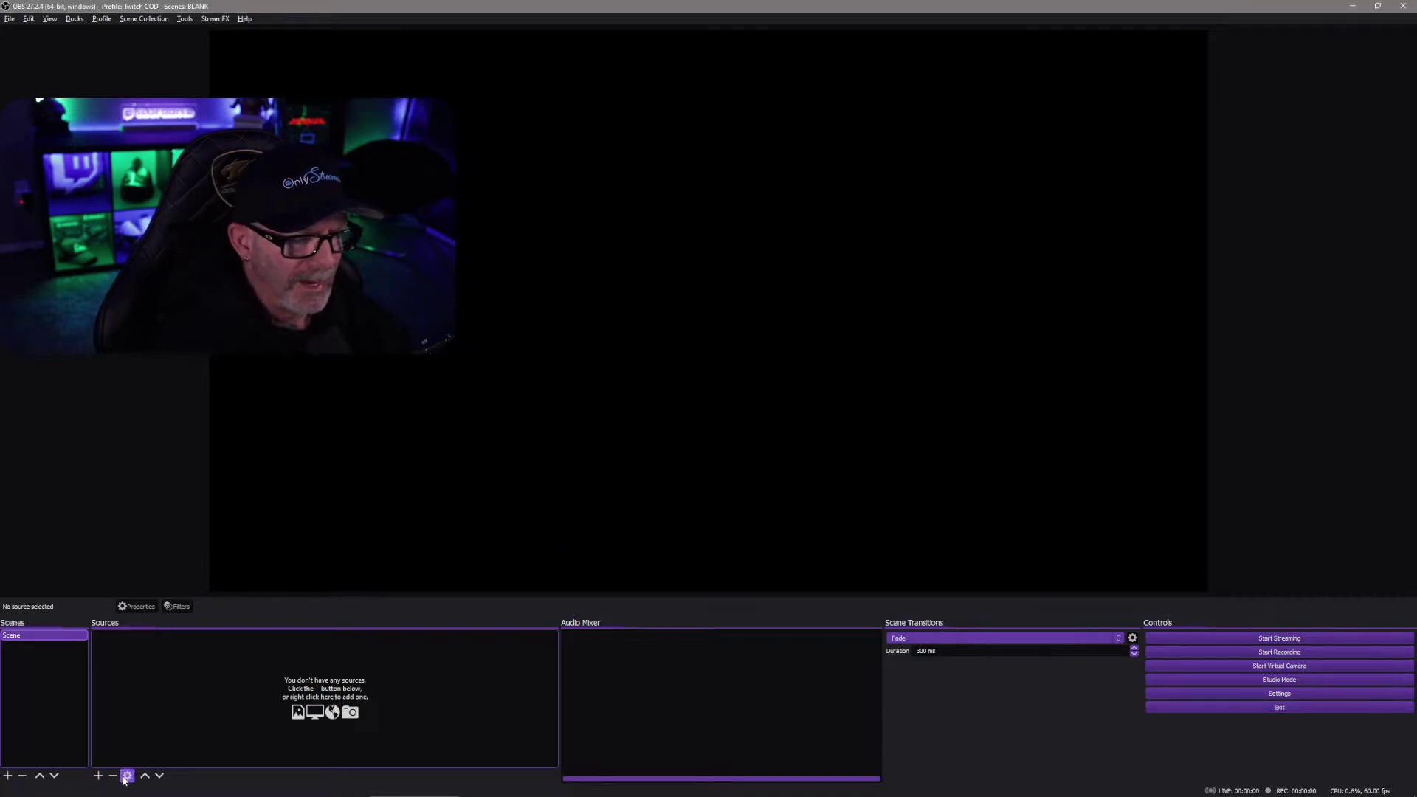
Create a new Application Audio Output Capture source named Spotify
{"action": "left_click", "coordinate": [98, 777]}
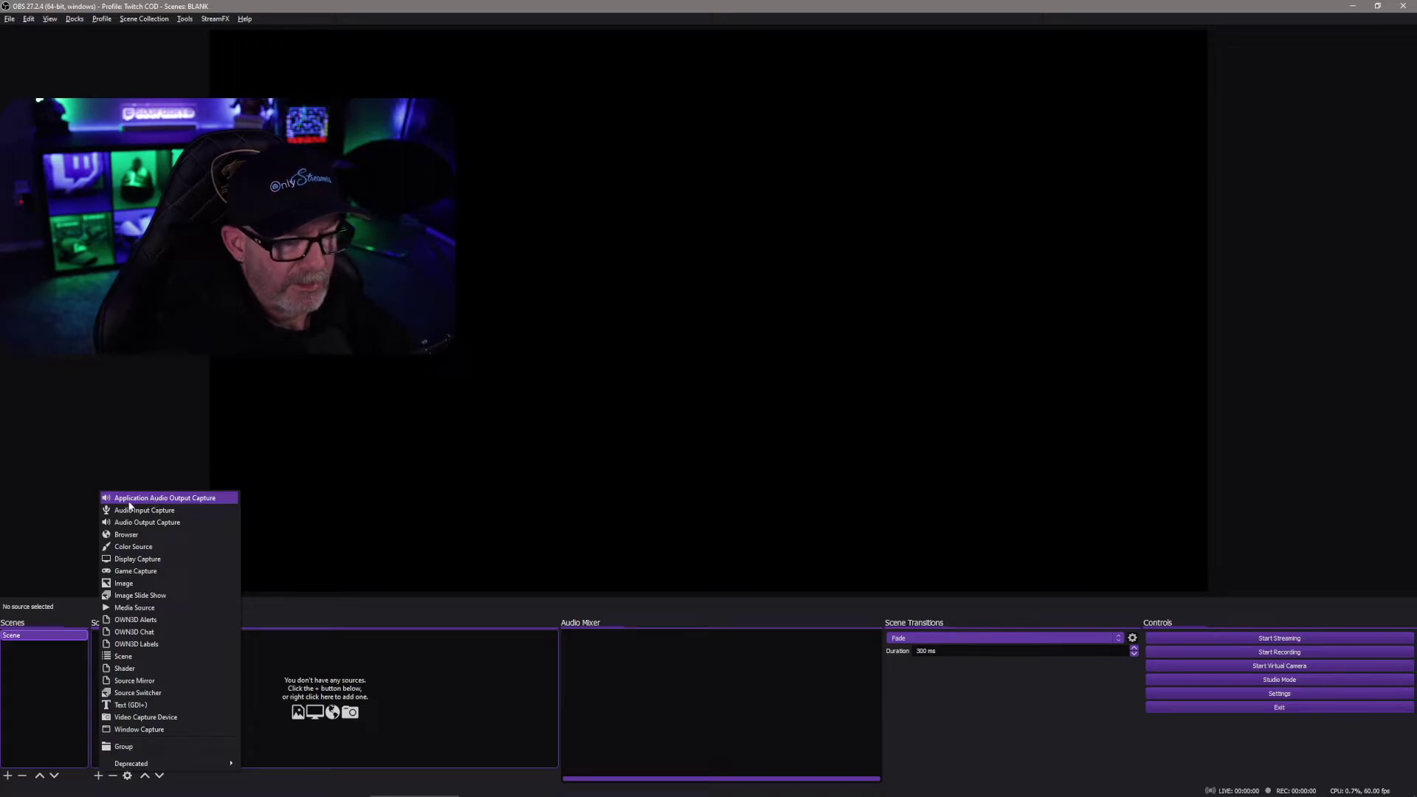
{"action": "left_click", "coordinate": [200, 499]}
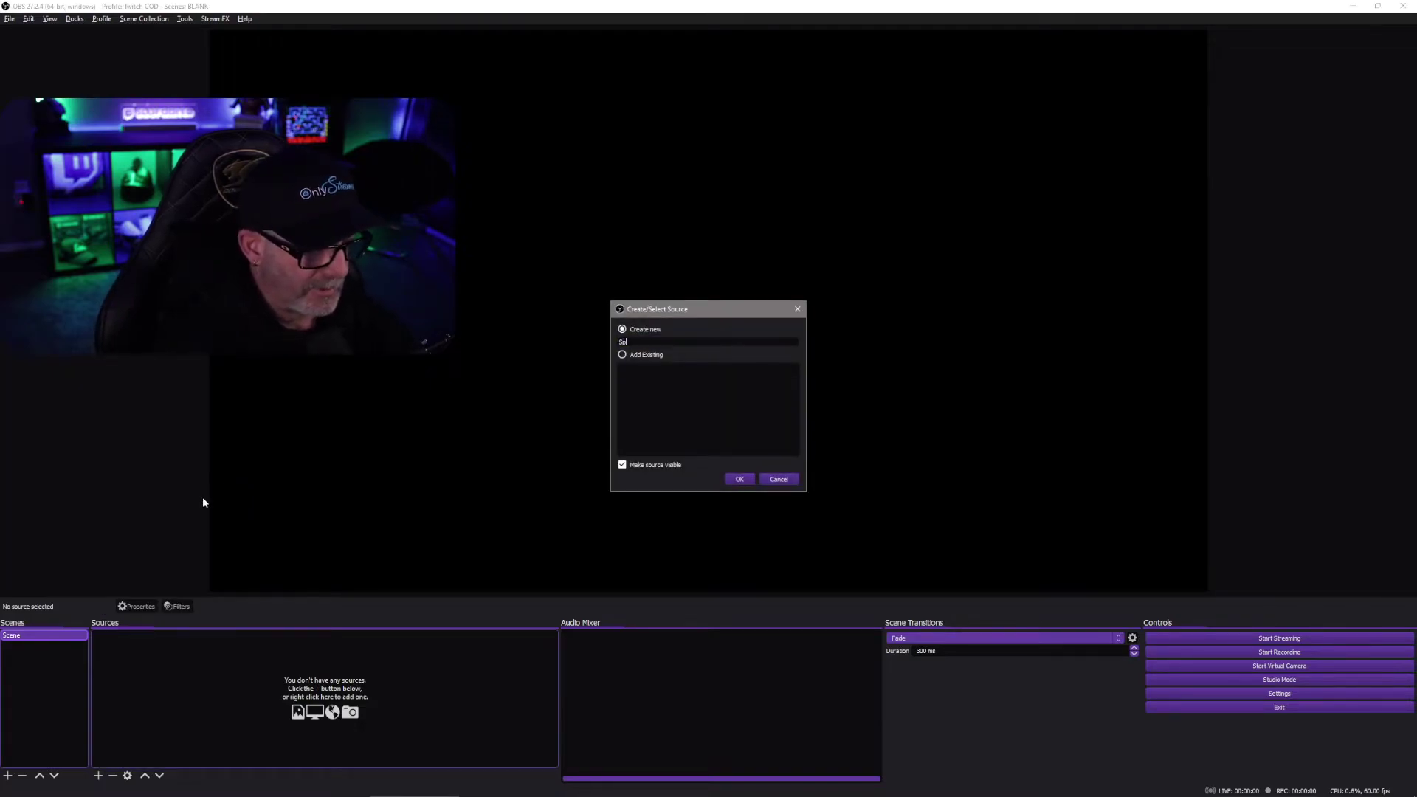
{"action": "key", "text": "Return"}
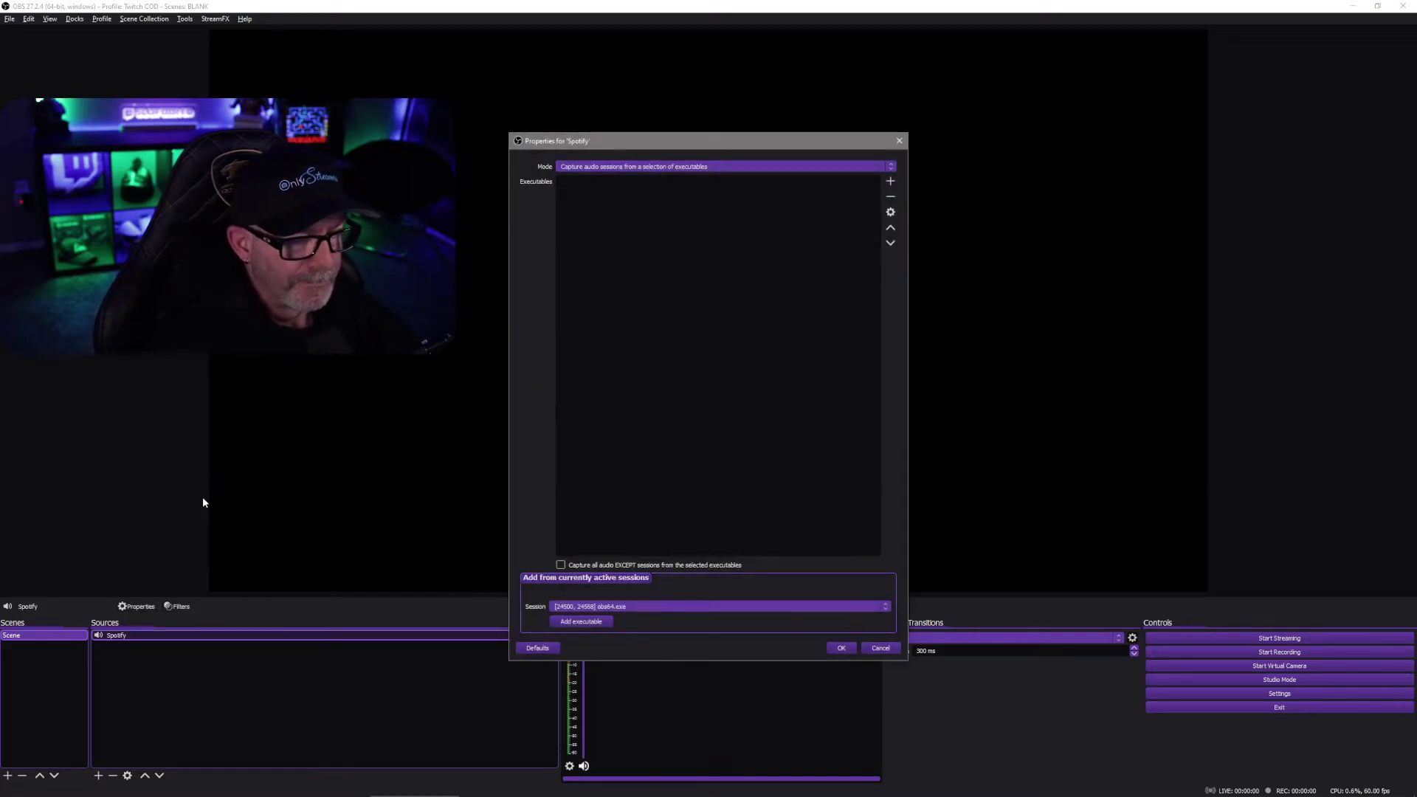
Set the Spotify source to capture the Spotify.exe session and confirm
{"action": "left_click", "coordinate": [625, 614]}
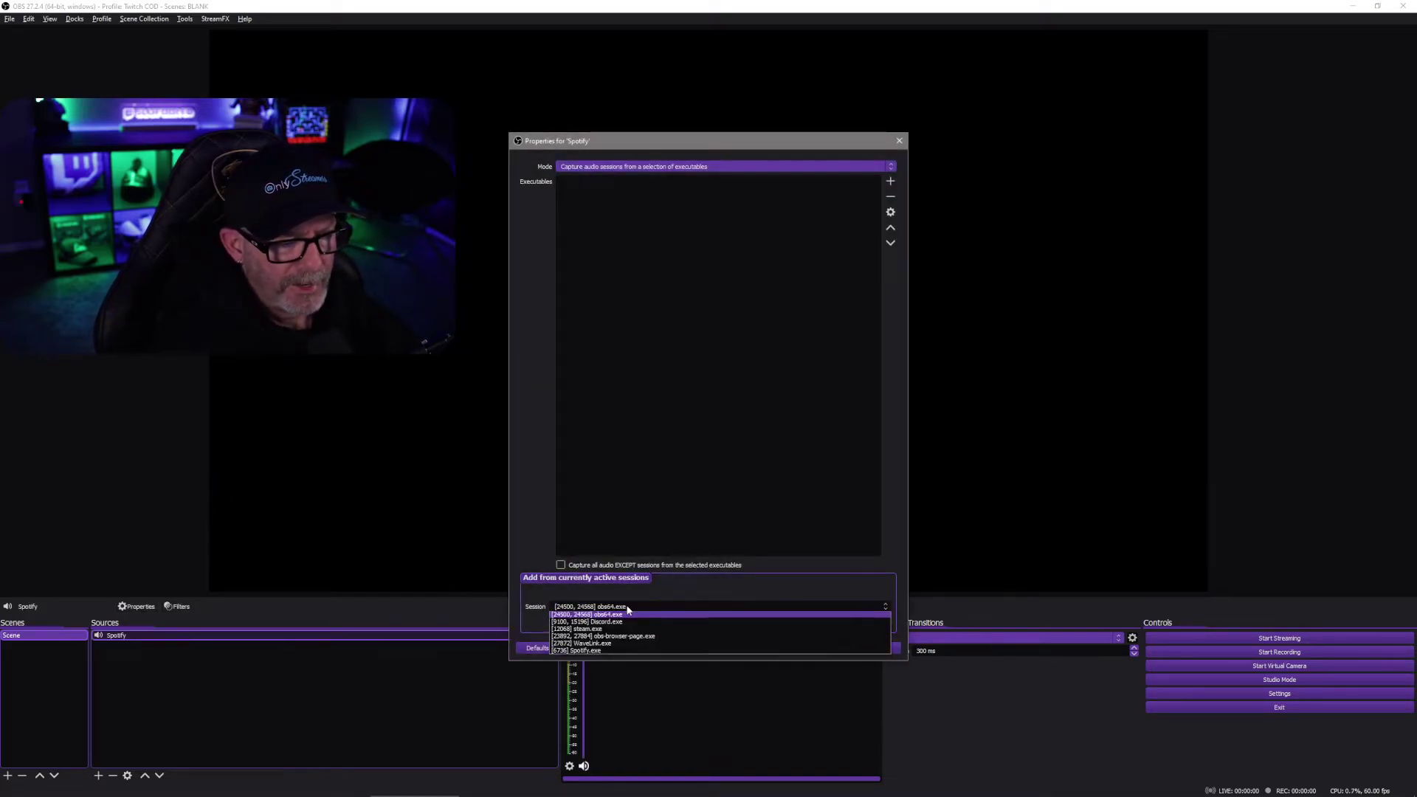
{"action": "left_click", "coordinate": [627, 649]}
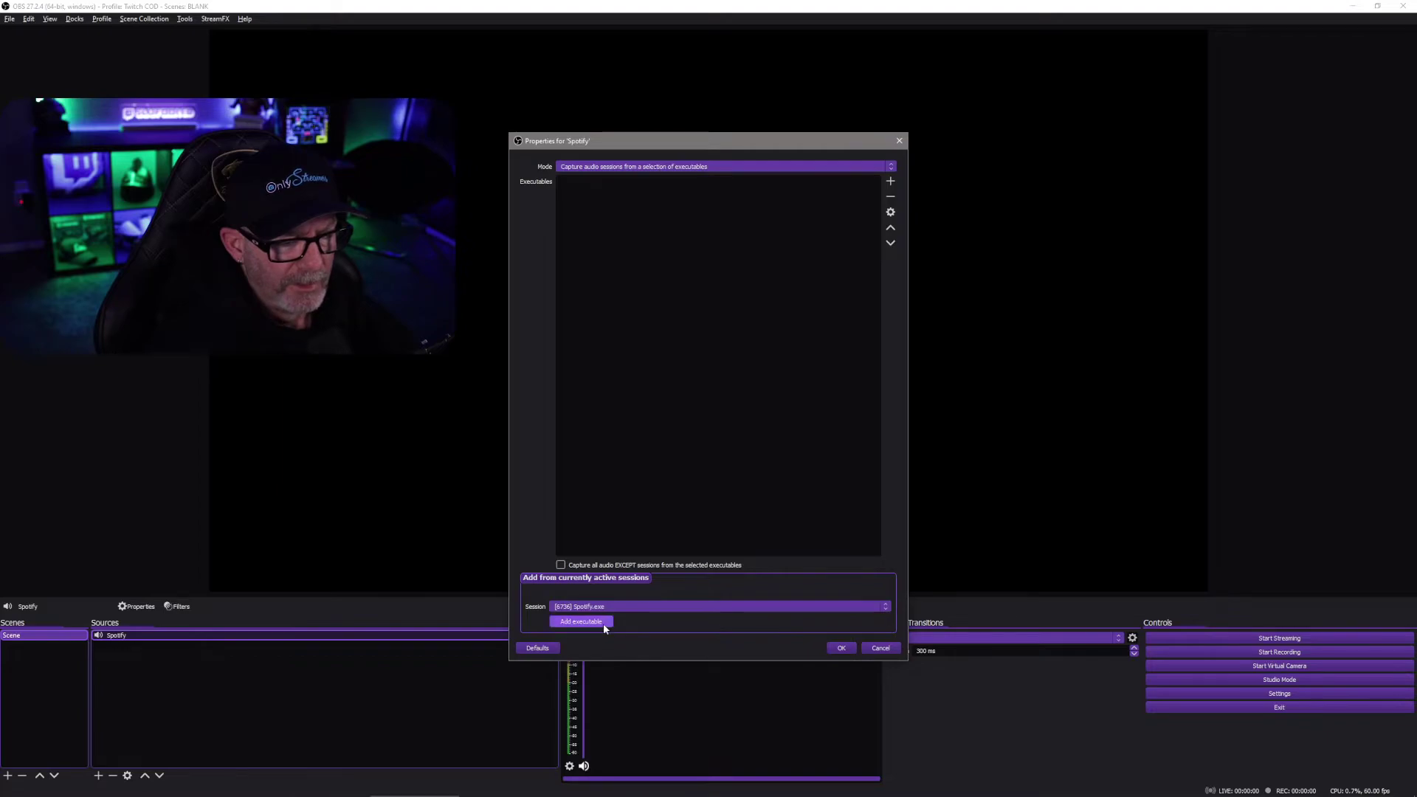
{"action": "left_click", "coordinate": [604, 622]}
{"action": "left_click", "coordinate": [839, 649]}
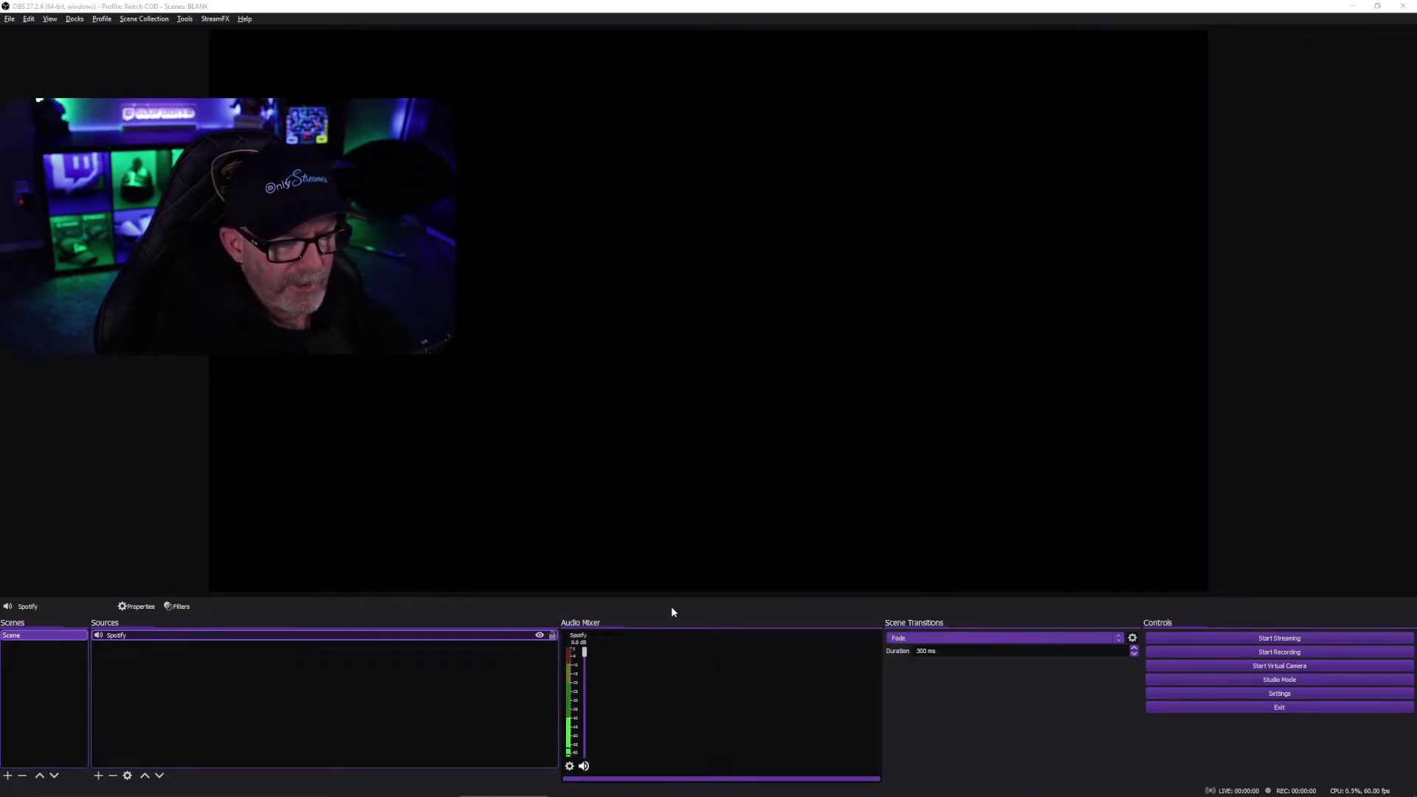
In Spotify's Advanced Audio Properties, leave Track 6 unchecked and close
{"action": "right_click", "coordinate": [575, 713]}
{"action": "left_click", "coordinate": [623, 697]}
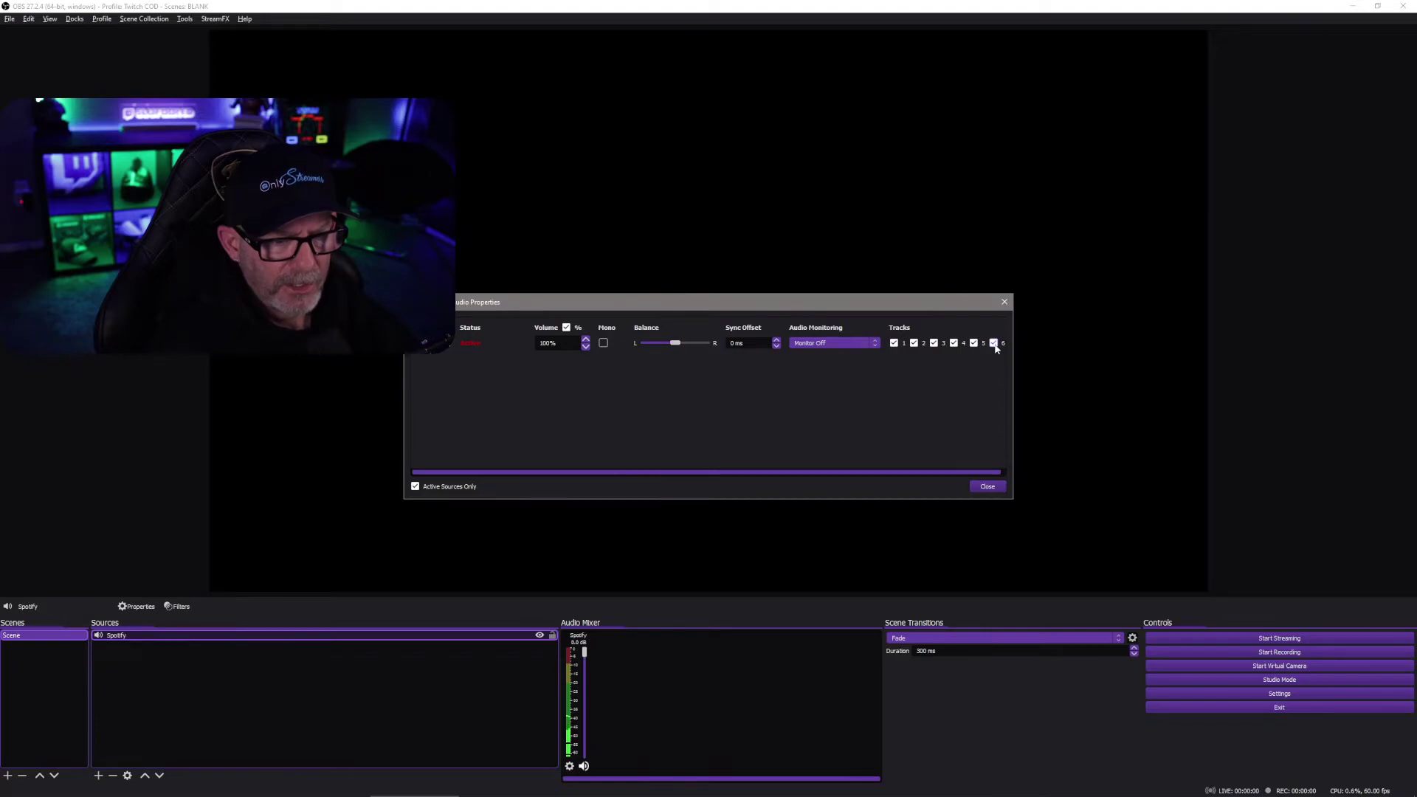
{"action": "left_click", "coordinate": [987, 486]}
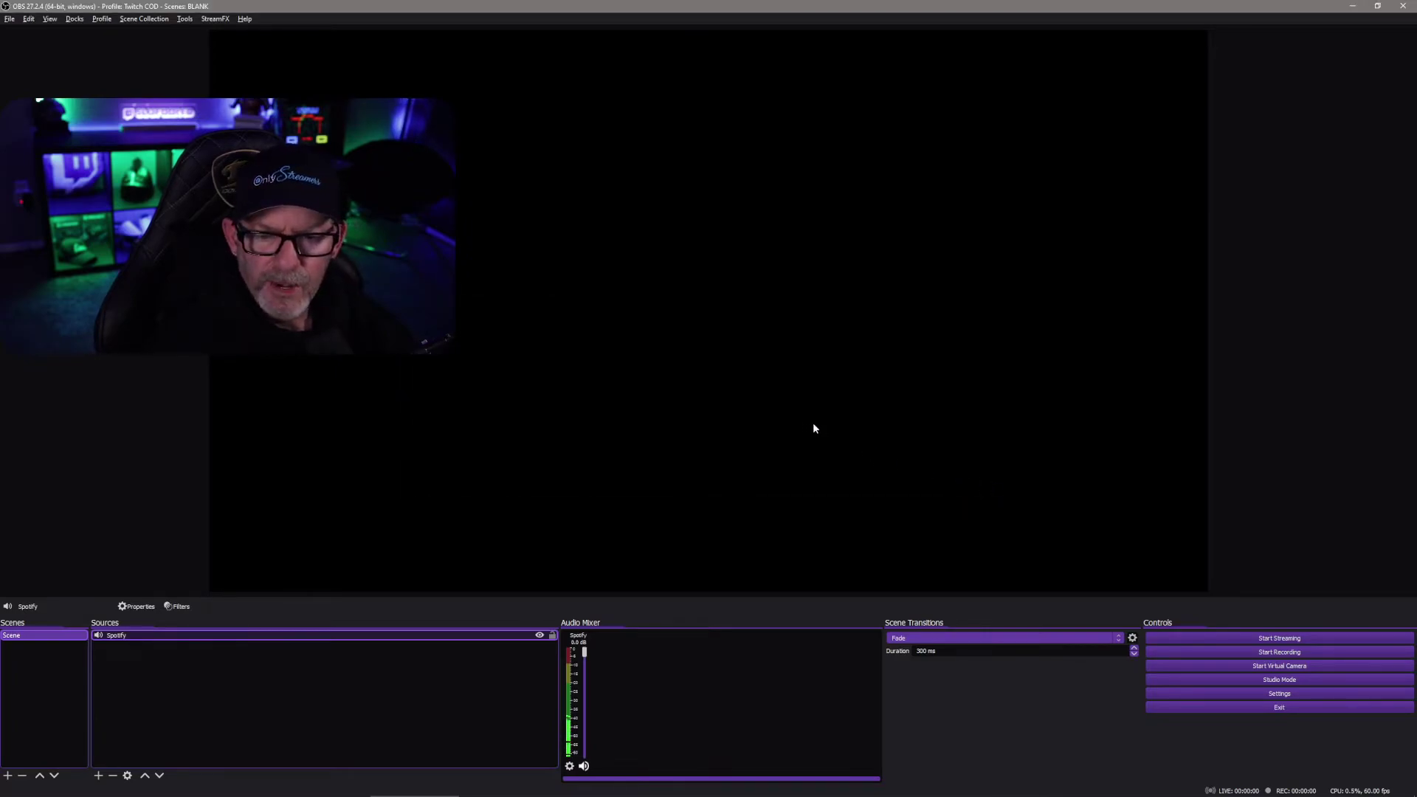